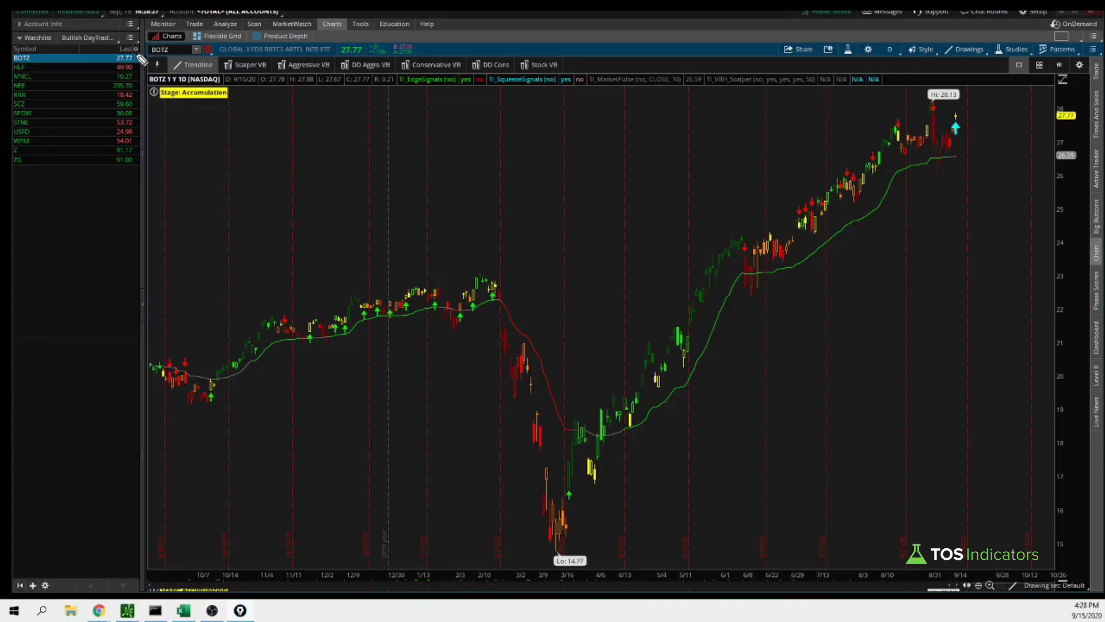
- Bracket the watchlist with a freehand mark and select all twelve symbols from BOTZ to ZG
mouse_move(134, 46)
mouse_down()
mouse_move(147, 135)
mouse_move(128, 169)
mouse_up()
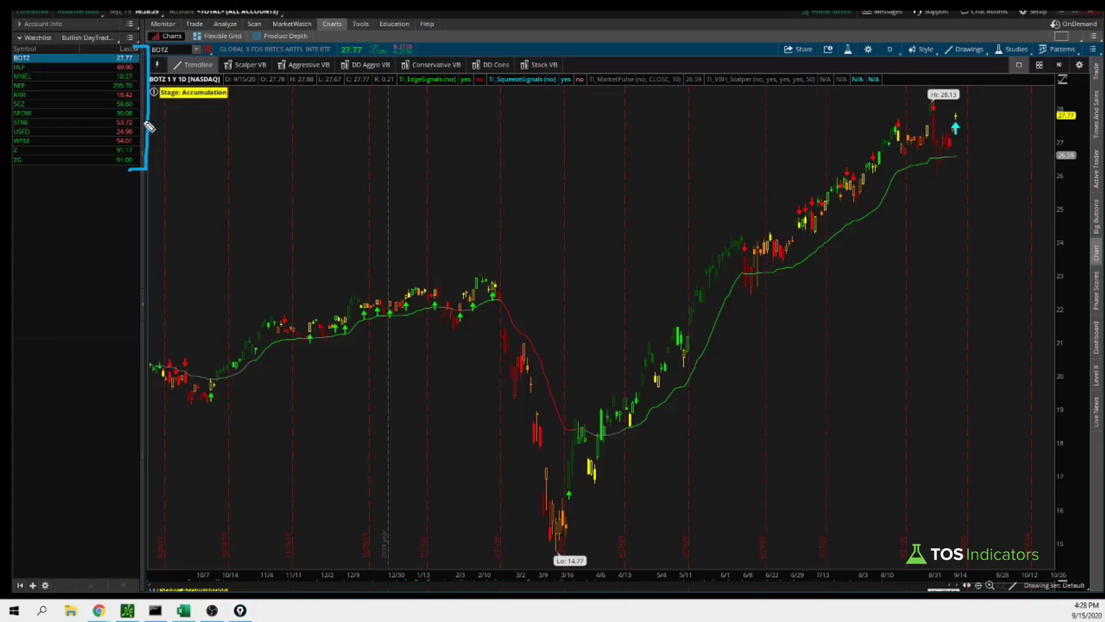
drag(143, 119, 167, 115)
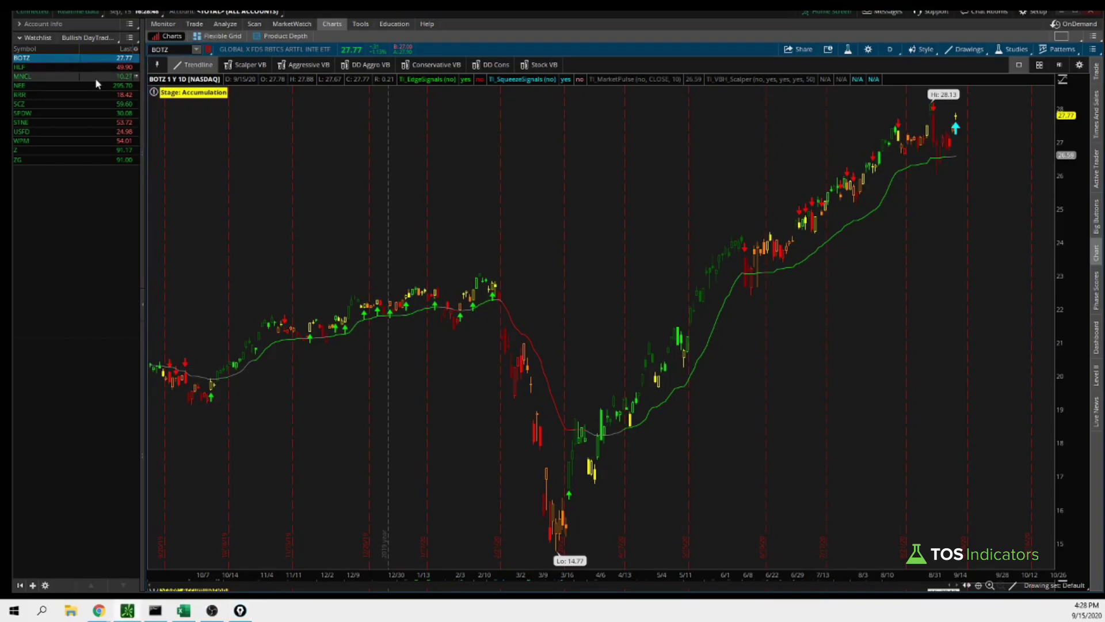
shift+click(95, 158)
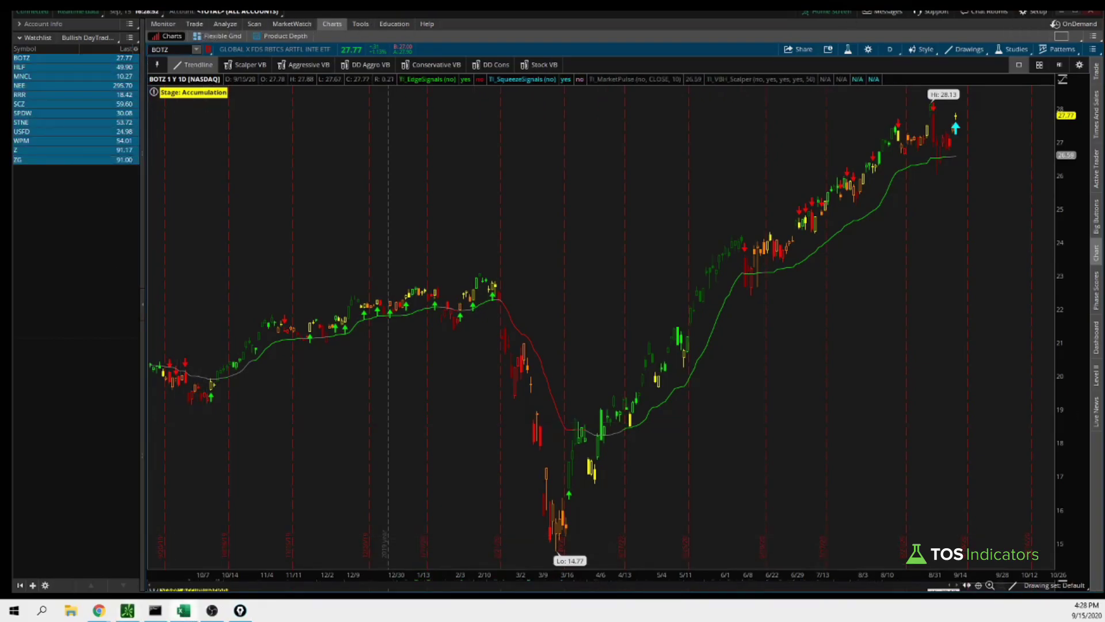
- Paste the twelve watchlist tickers and prices into the maximized Excel sheet at A1
key(alt+Tab)
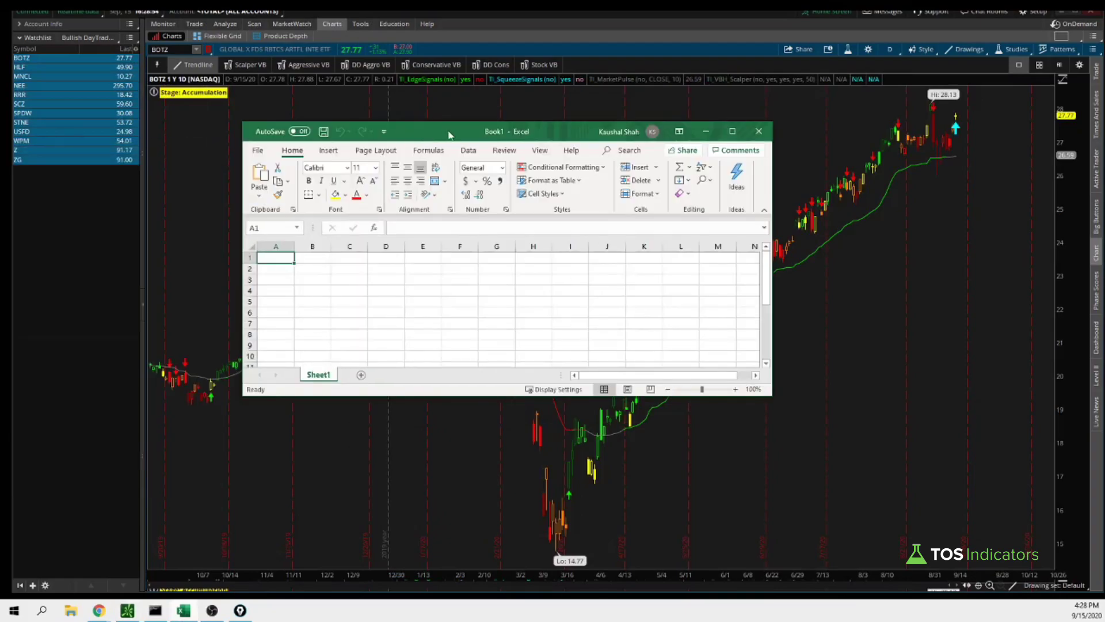
double_click(453, 128)
text(BOTZ	27.77 HLF	49.9 MNCL	10.27 NEE	295.7 RRR	18.42 SCZ	59.6 SPDW	30.08 STNE	53.72 USFD	24.98 WPM	54.01 Z	91.17 ZG	91)
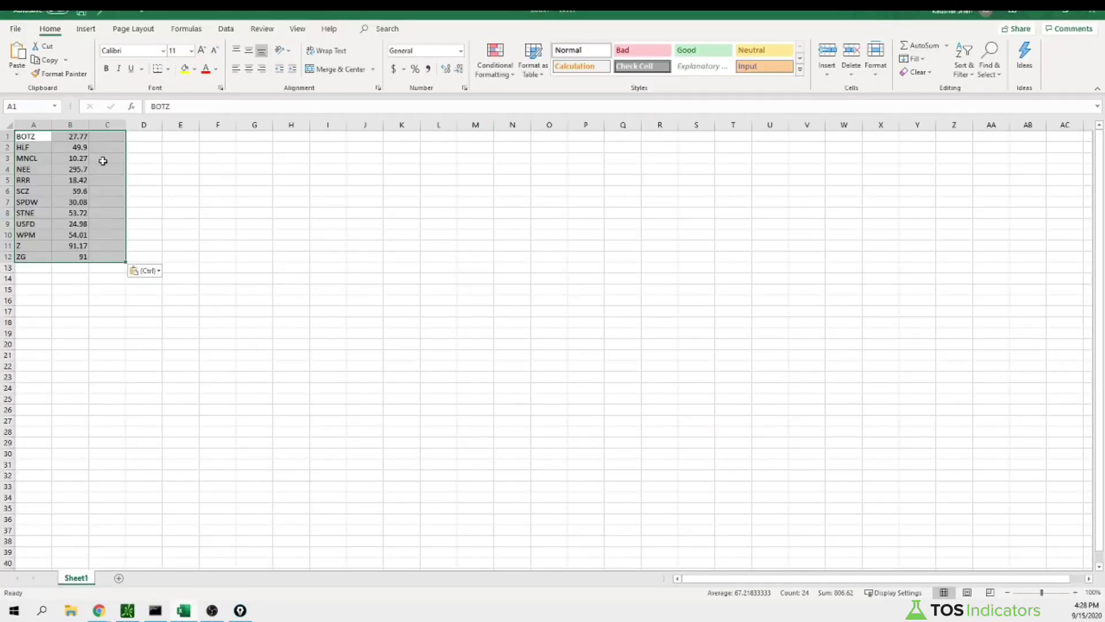
- Build a comma-appended ticker list in column C down to row 12 and copy it
click(115, 139)
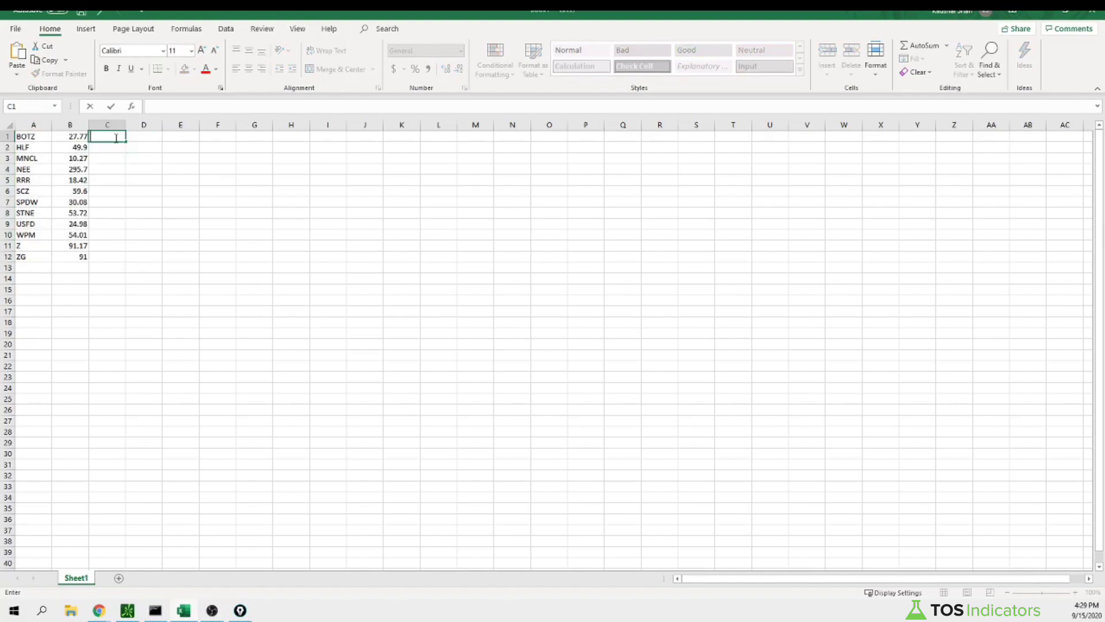
text(=A1&",)
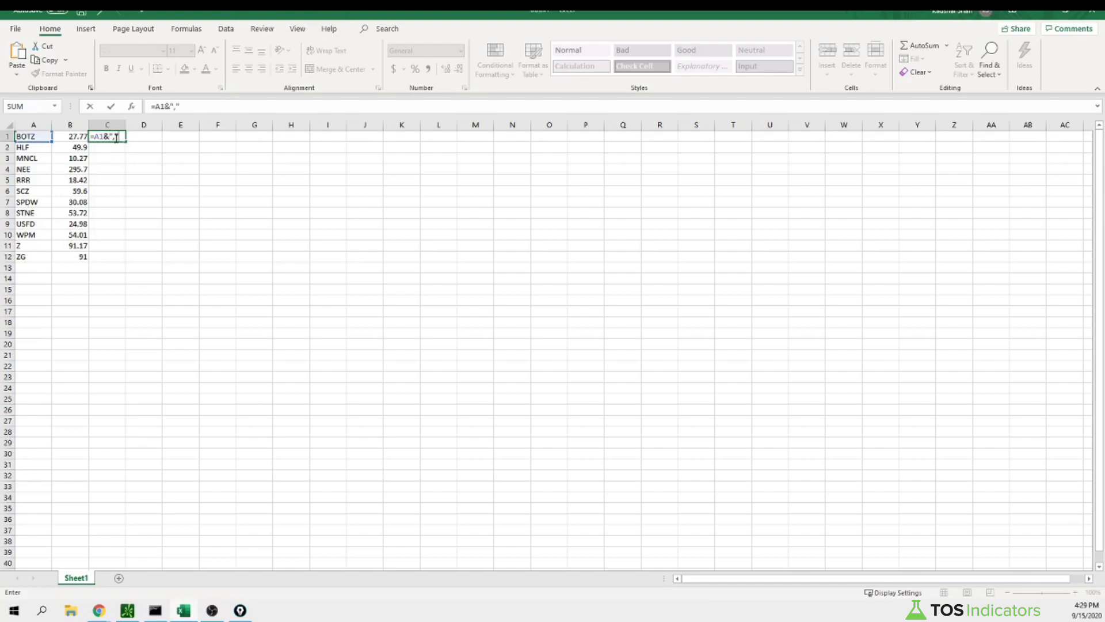
key(Return)
click(116, 138)
double_click(125, 142)
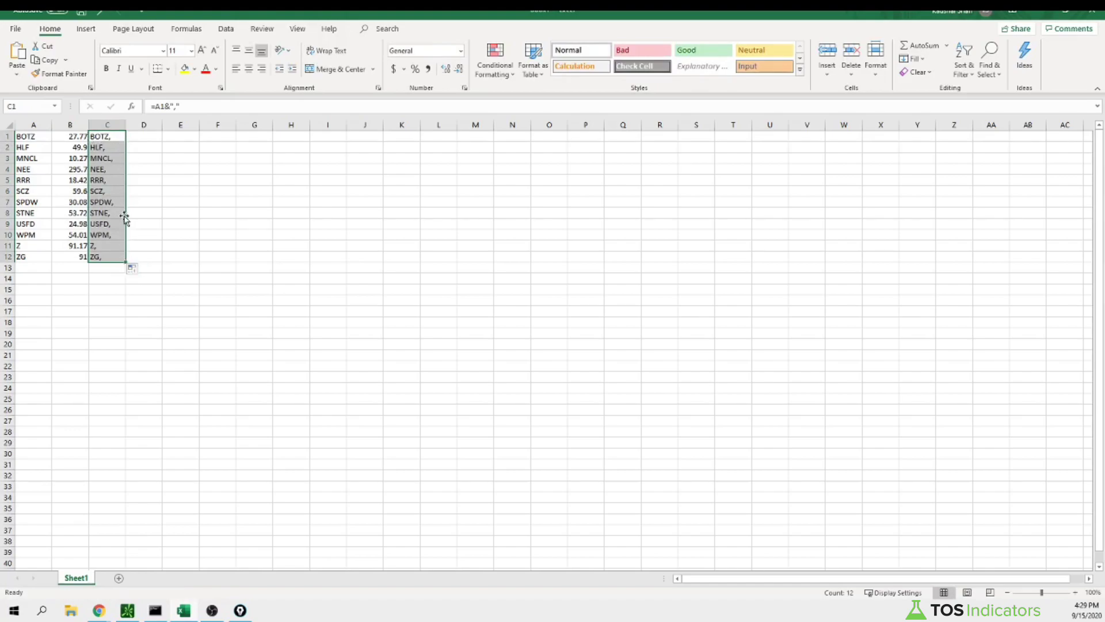
key(ctrl+c)
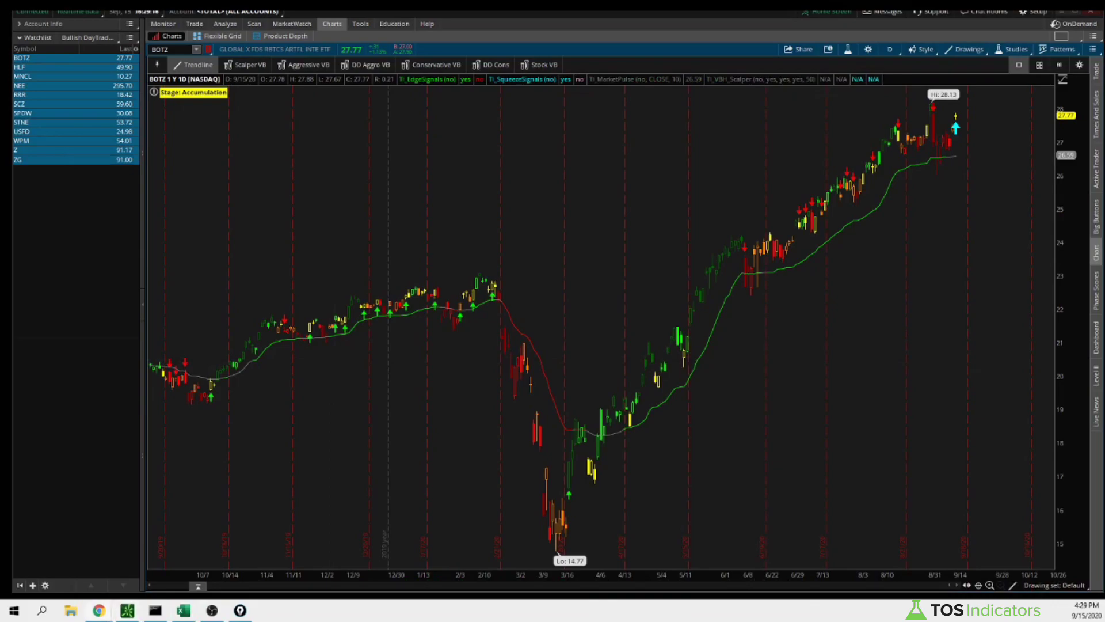
- Look up short interest for the pasted tickers on Volatility Box's Short Interest page
key(alt+Tab)
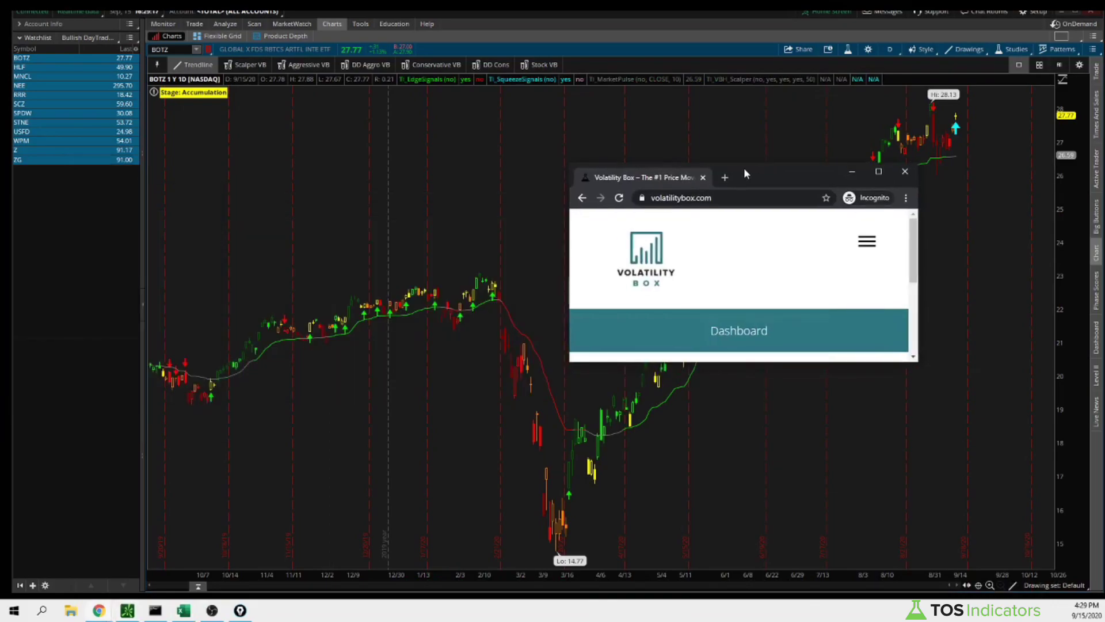
double_click(743, 167)
click(90, 317)
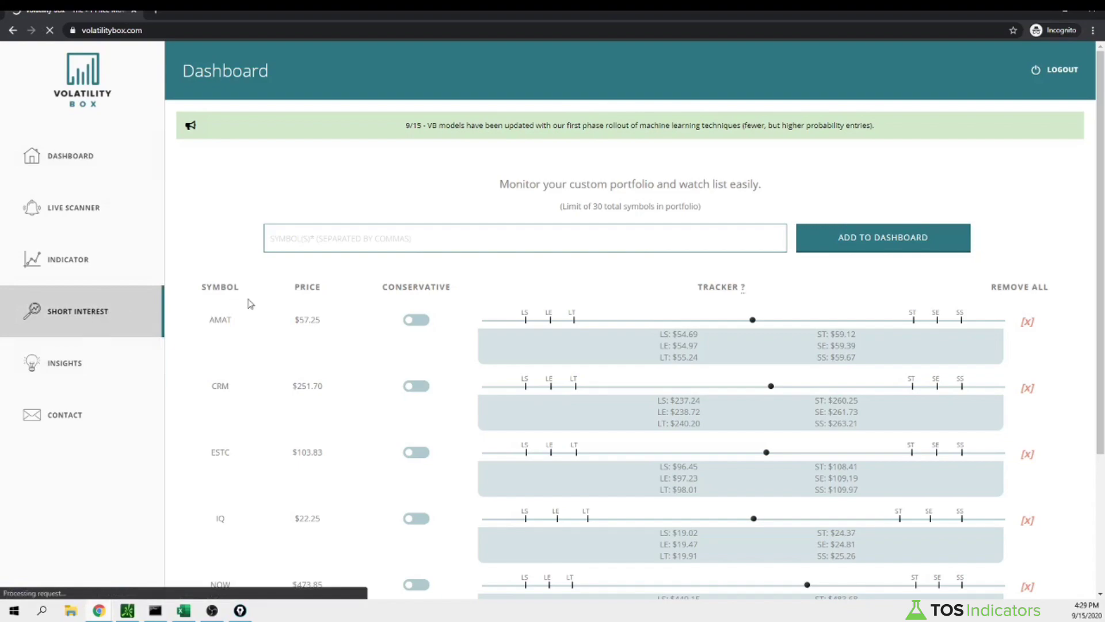
click(372, 256)
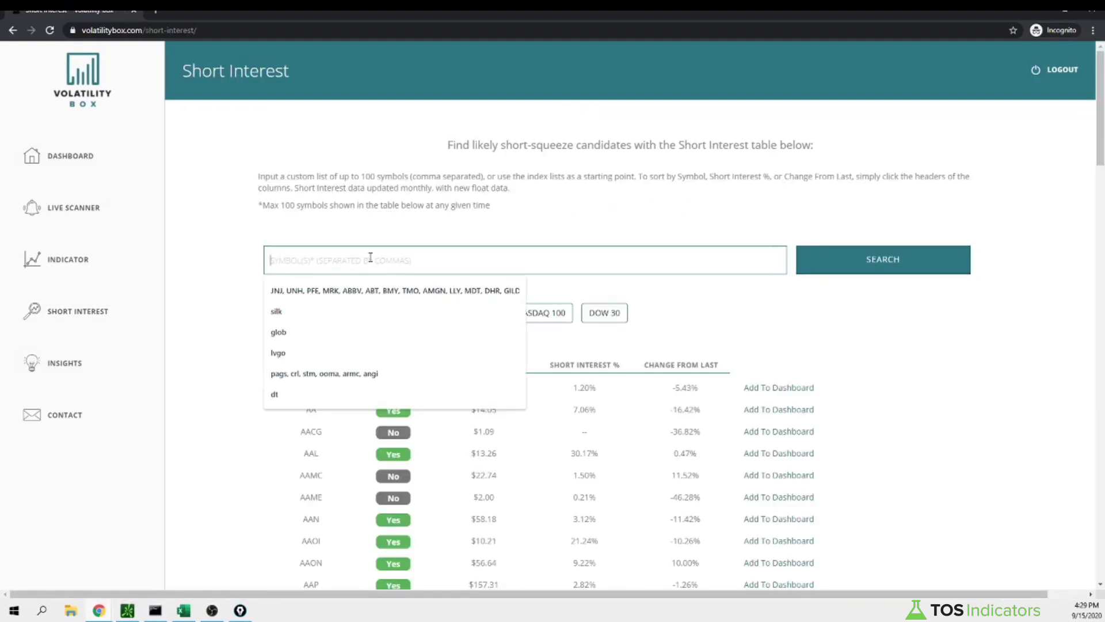
key(ctrl+v)
click(882, 261)
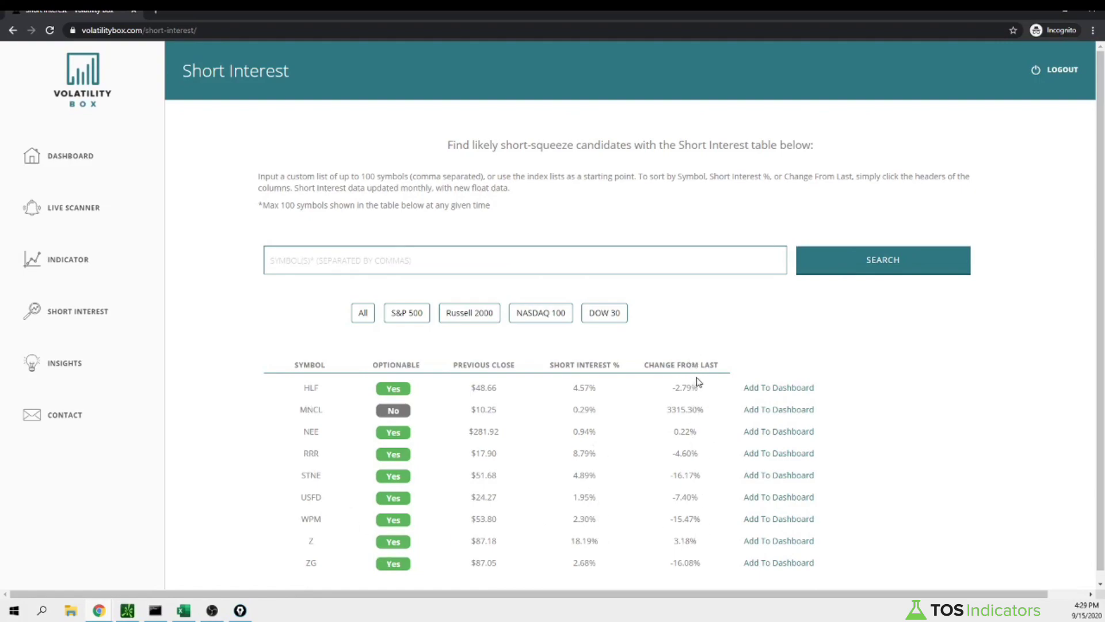
- Sort the results by short interest, noting MNCL's figures and Z's top 18.19% row
drag(708, 416, 671, 414)
drag(571, 409, 604, 412)
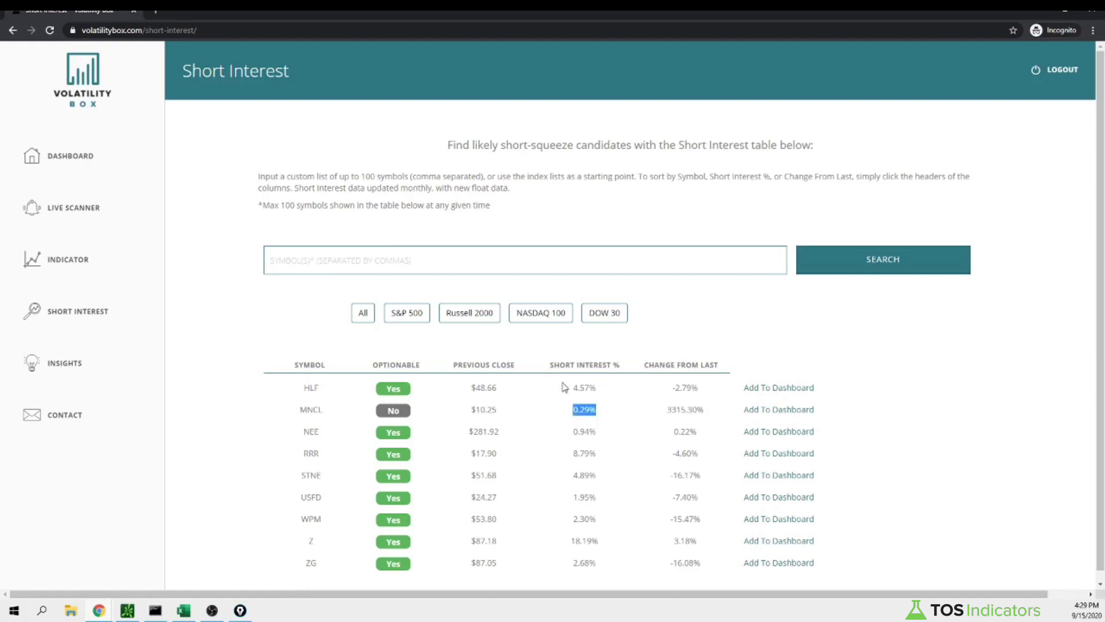
click(599, 368)
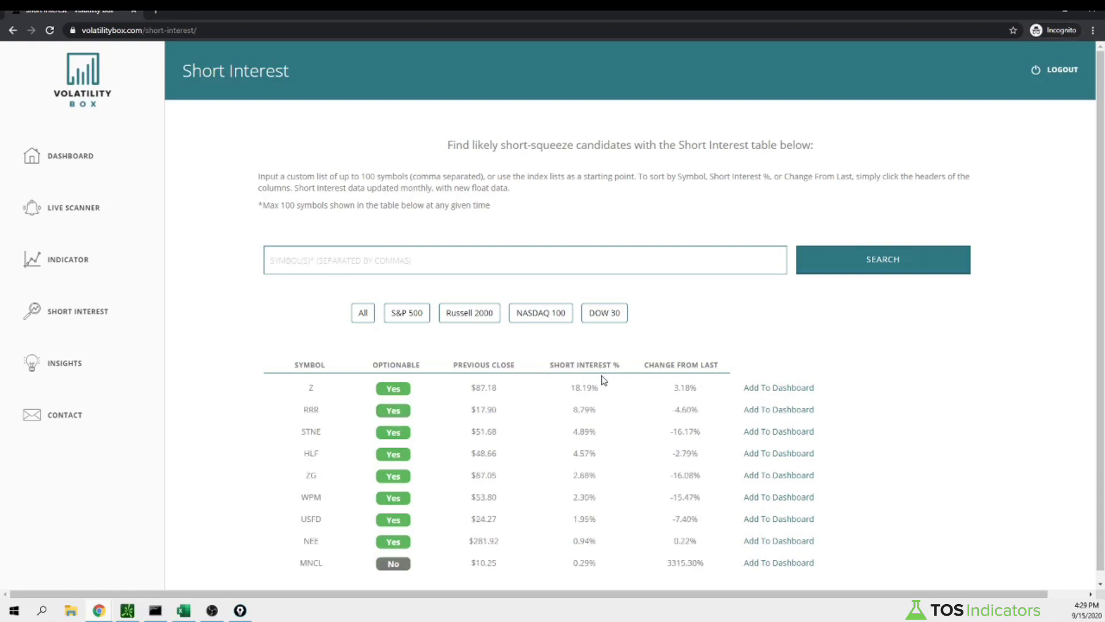
drag(309, 392, 701, 384)
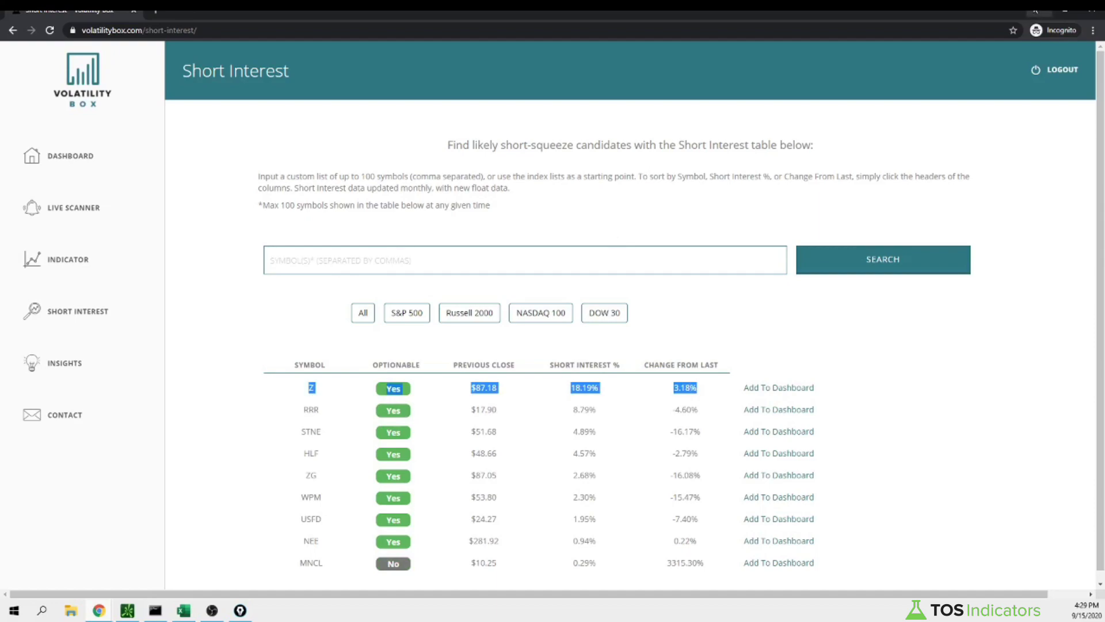
- Load the Zillow (Z) chart in thinkorswim
key(alt+Tab)
text(Z)
key(Return)
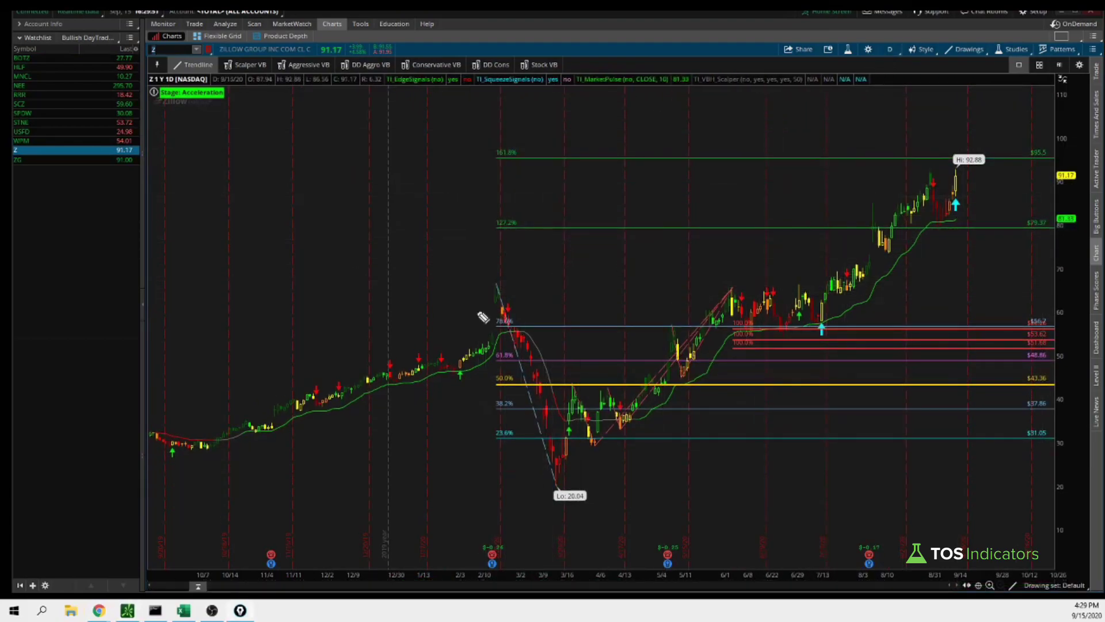
click(492, 285)
click(557, 488)
click(890, 252)
click(886, 255)
key(Escape)
click(886, 256)
key(Escape)
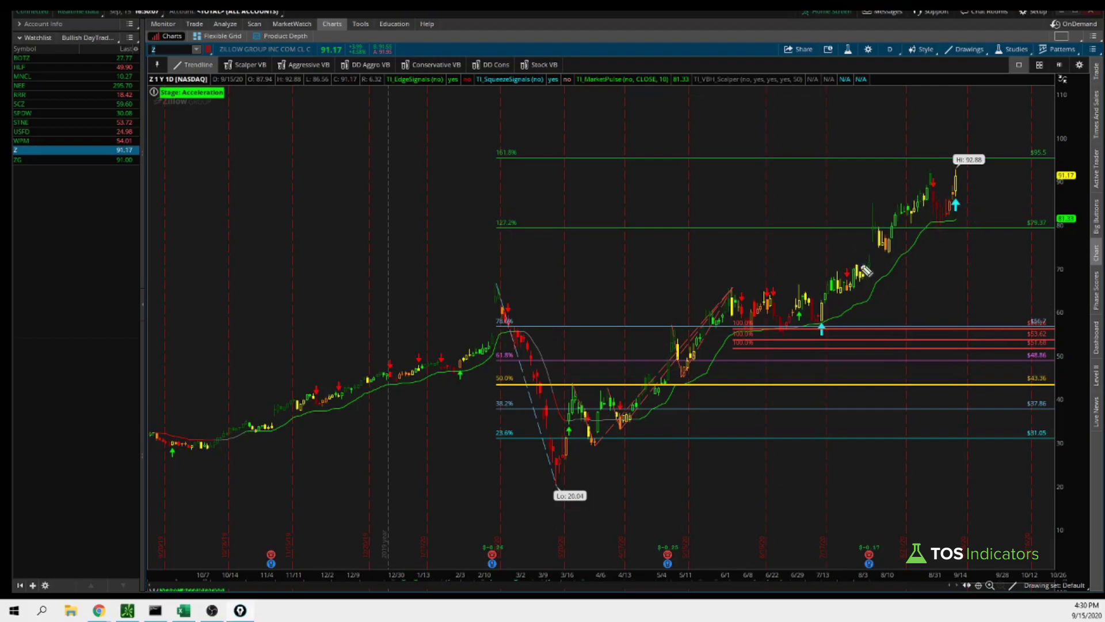
mouse_move(972, 201)
mouse_down()
mouse_move(938, 220)
mouse_move(977, 211)
mouse_up()
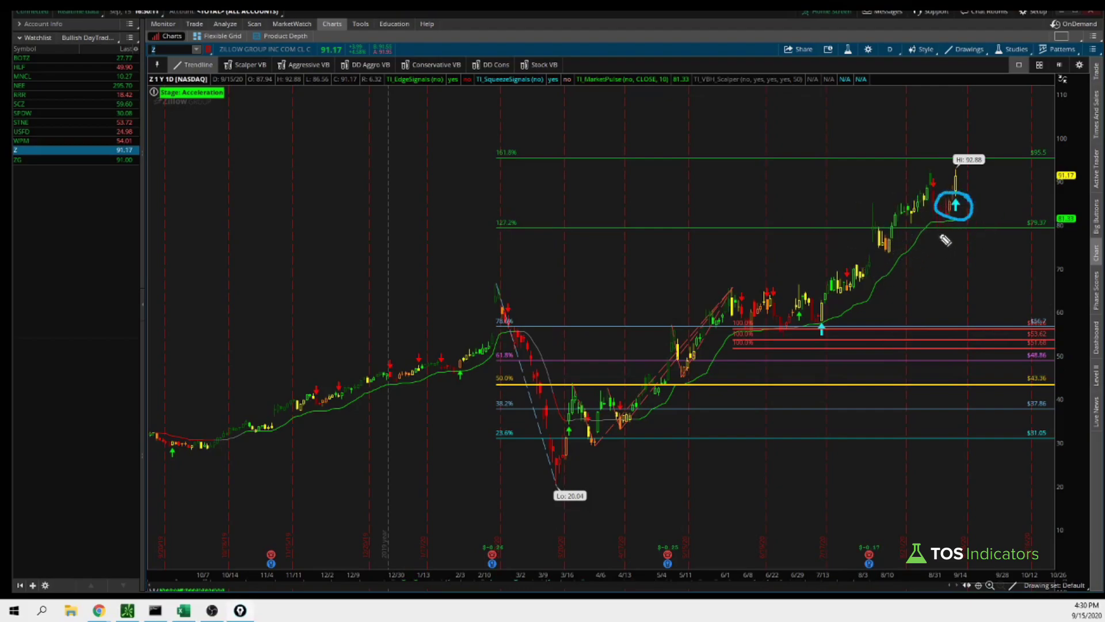
drag(910, 225, 957, 225)
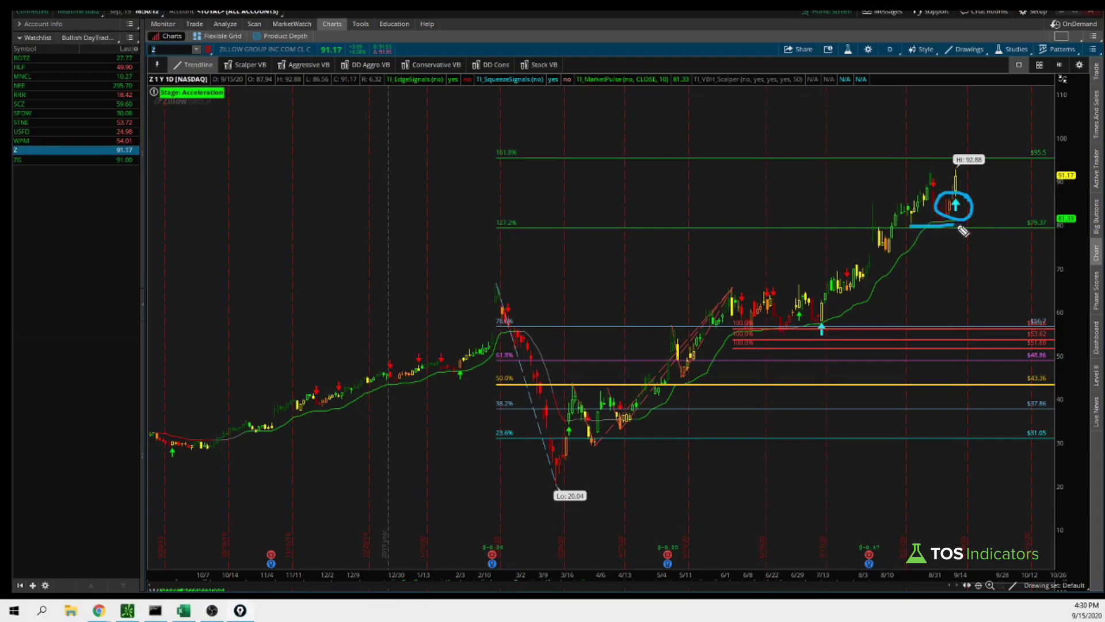
- Add the TI_TripleSqueeze lower study to the Zillow chart
click(848, 50)
click(432, 195)
text(triple)
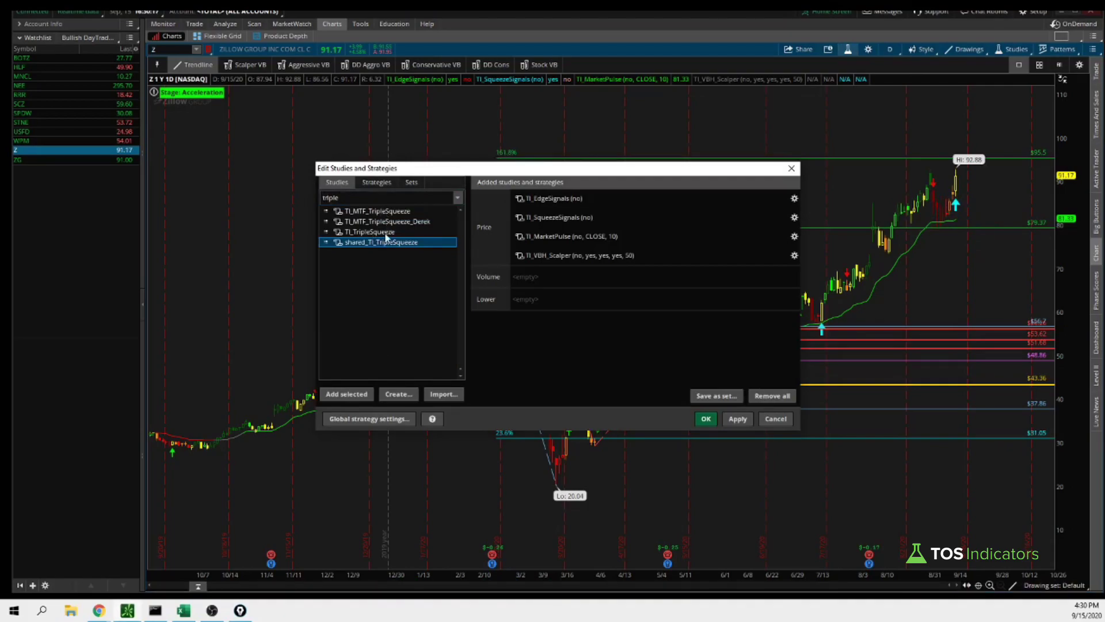
double_click(385, 232)
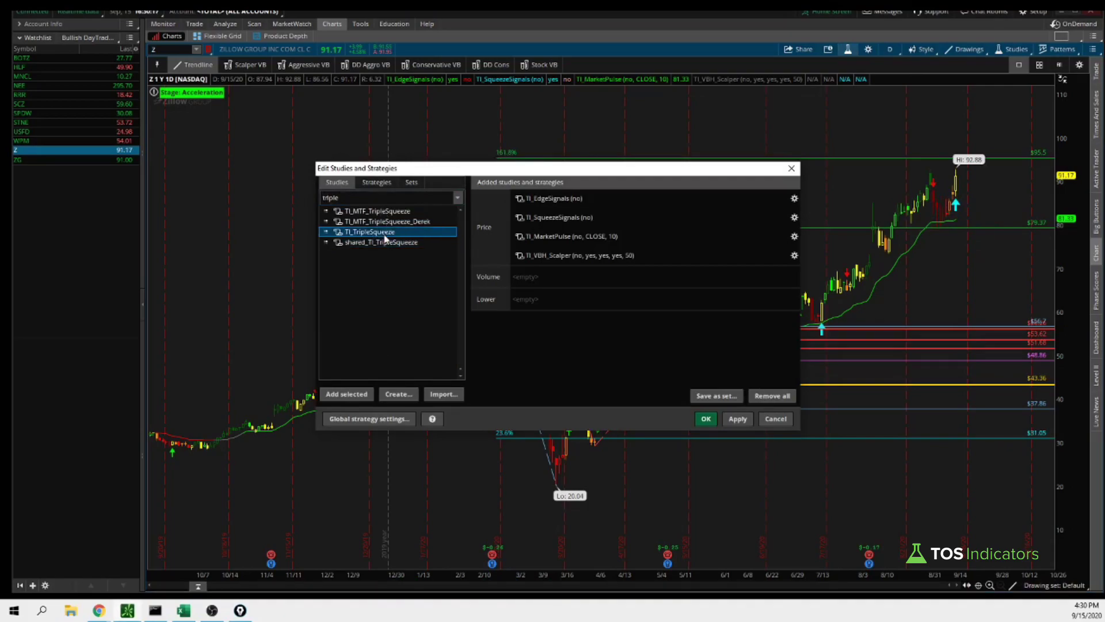
click(706, 419)
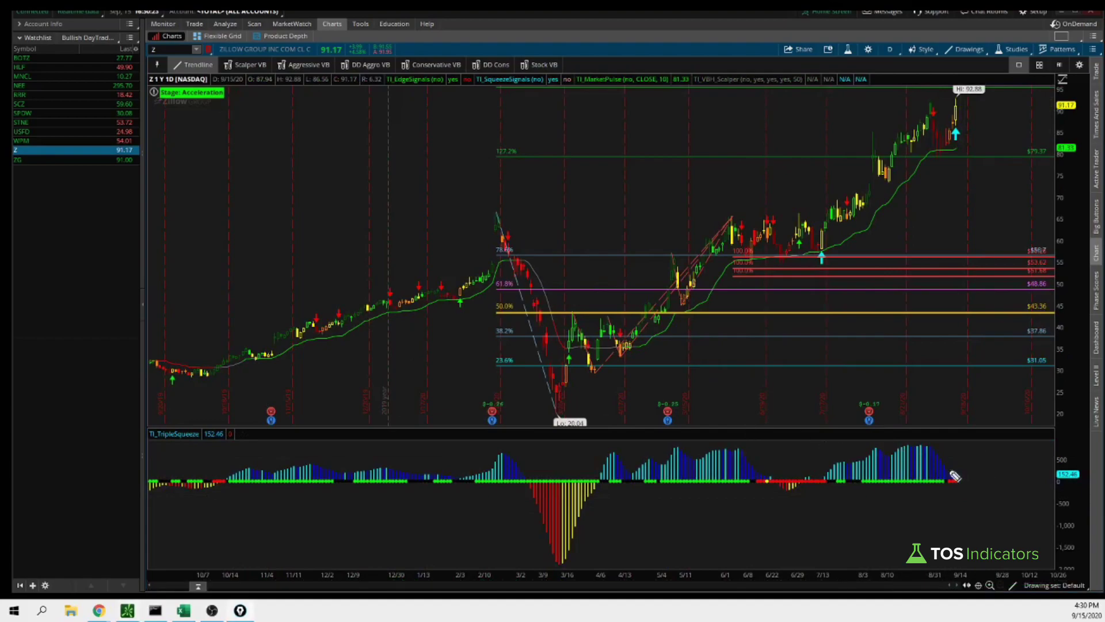
- Sketch the squeeze histogram's turn and levels above the high, circling the $95.5 target
mouse_move(928, 449)
mouse_down()
mouse_move(949, 475)
mouse_move(963, 471)
mouse_up()
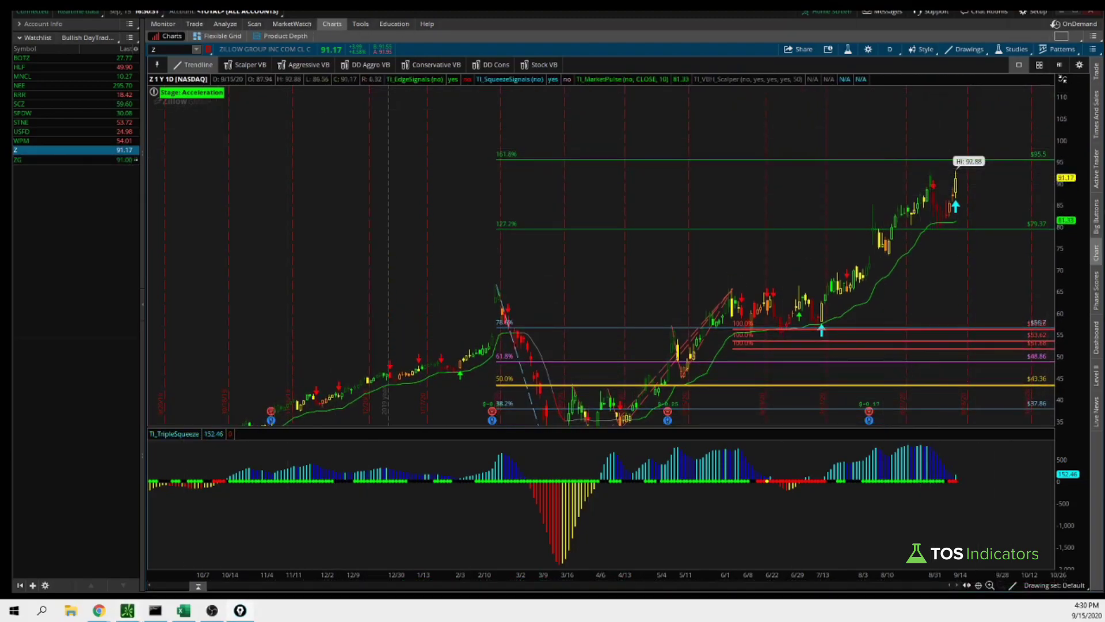
mouse_move(918, 172)
mouse_down()
mouse_move(961, 183)
mouse_move(959, 168)
mouse_up()
key(ctrl+z)
mouse_move(947, 170)
mouse_down()
mouse_move(964, 170)
mouse_move(952, 122)
mouse_up()
key(e)
mouse_move(1058, 157)
mouse_down()
mouse_move(1027, 147)
mouse_move(1035, 170)
mouse_move(1069, 164)
mouse_up()
- Enable the 200% Fibonacci extension and expand the price scale to show it at $113.32
right_click(581, 159)
click(582, 171)
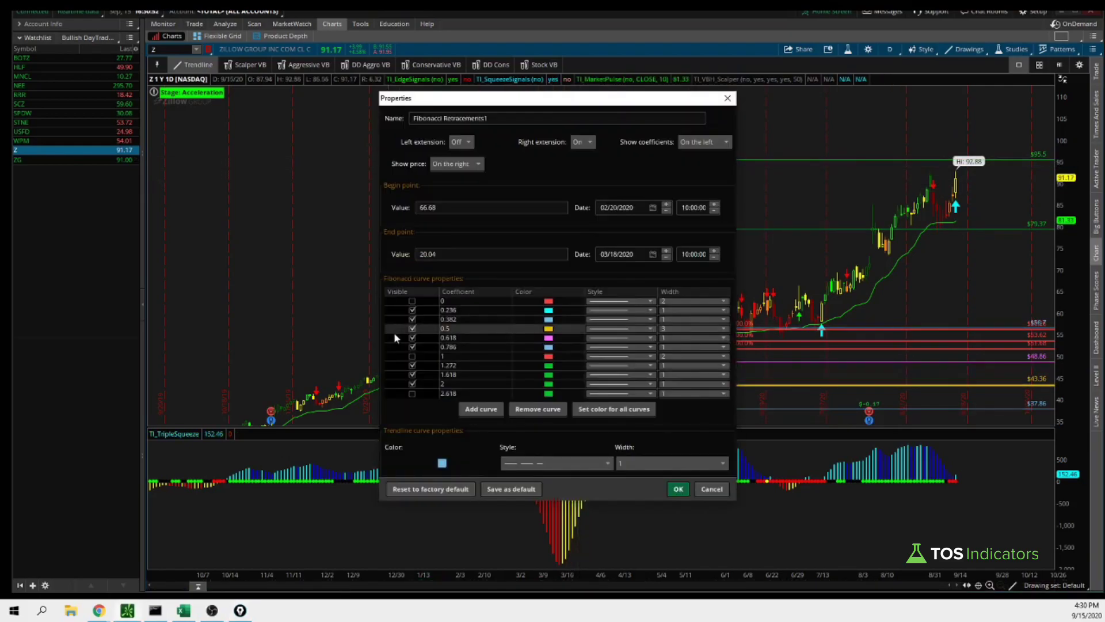
scroll(395, 337, down, 3)
click(711, 490)
drag(1074, 173, 1075, 189)
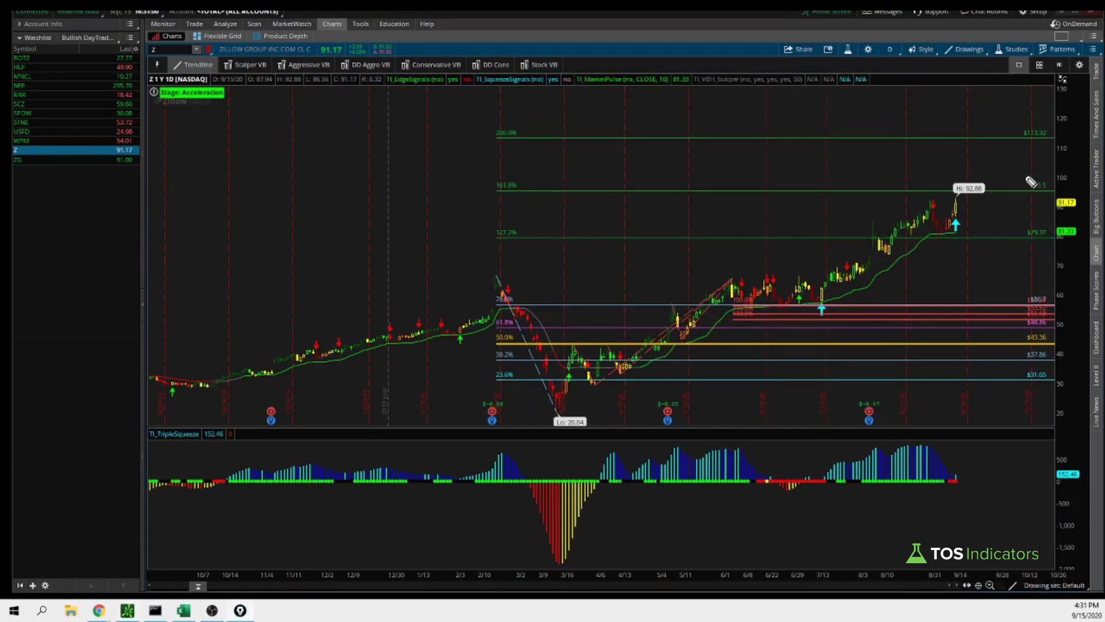
- Mark the $95.5 target with an arrow from the high, then clear the marks
mouse_move(1025, 176)
mouse_down()
mouse_move(1048, 177)
mouse_move(1041, 172)
mouse_move(1059, 187)
mouse_move(1071, 168)
mouse_up()
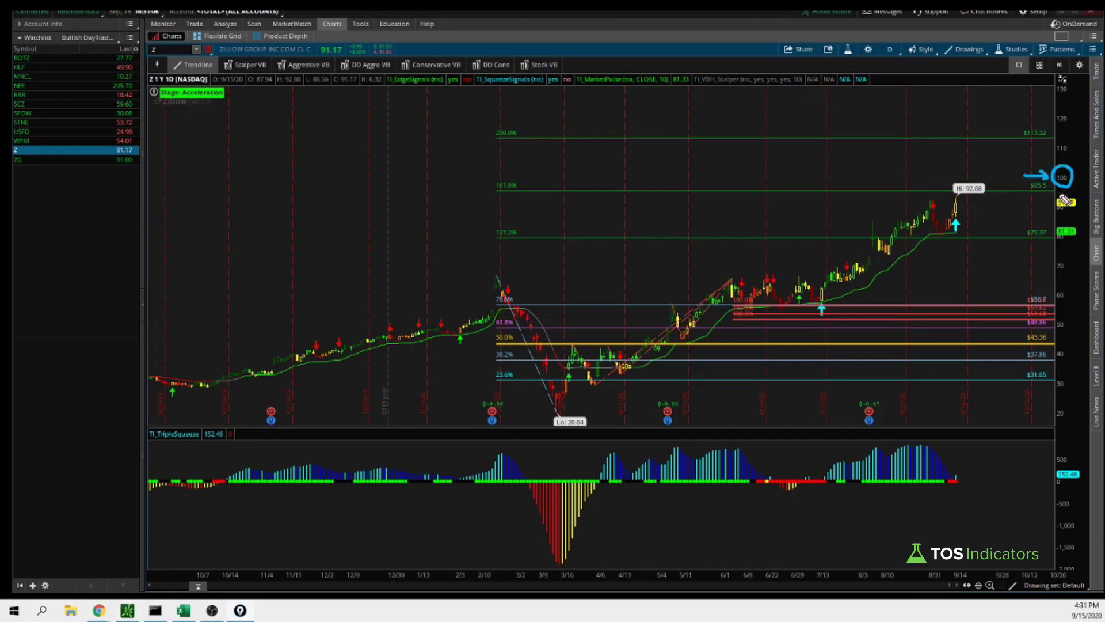
mouse_move(985, 188)
mouse_down()
mouse_move(1019, 188)
mouse_move(1008, 184)
mouse_up()
key(e)
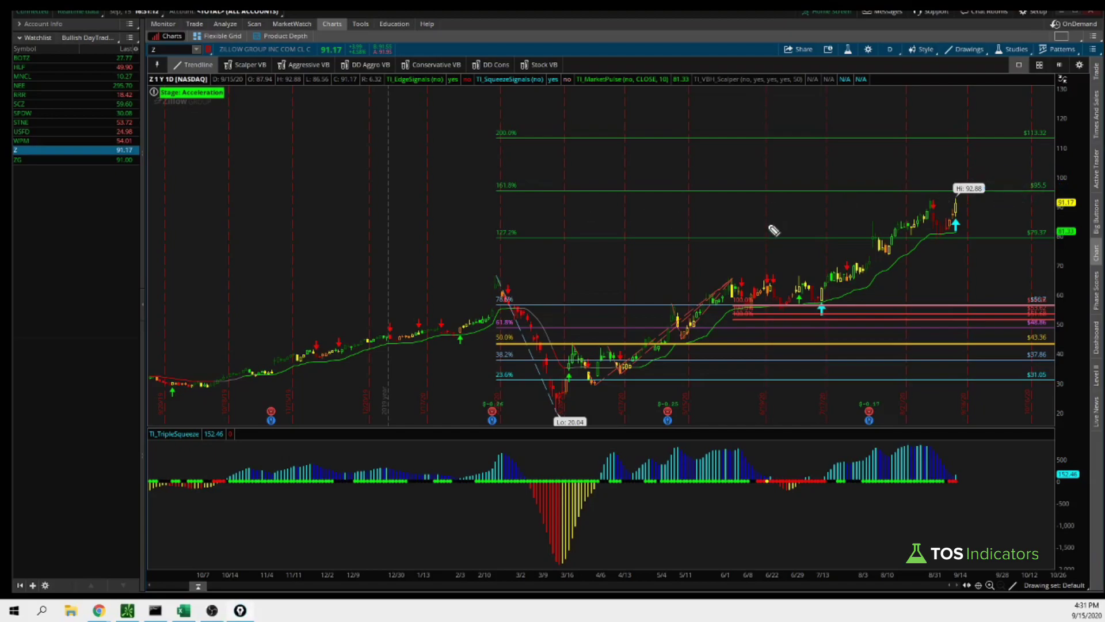
- Sketch a pullback to the 78.6% level, circle $95.5, underline $113.32, then clear the marks
mouse_move(916, 189)
mouse_down()
mouse_move(945, 192)
mouse_move(985, 263)
mouse_move(982, 253)
mouse_up()
drag(987, 266, 991, 253)
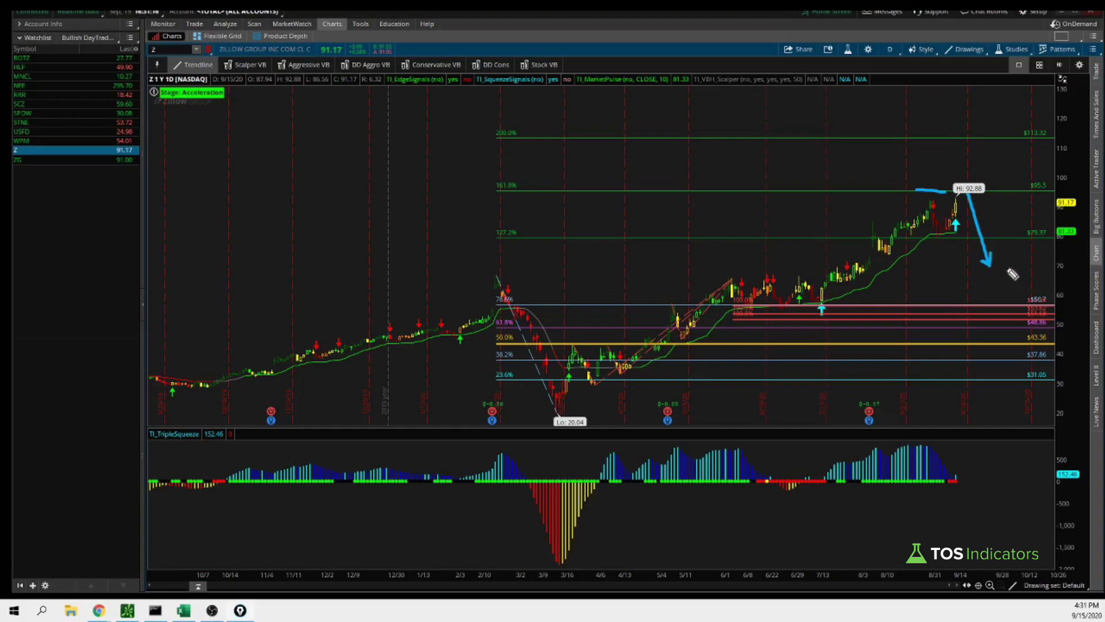
drag(487, 277, 521, 277)
drag(515, 274, 521, 276)
drag(977, 236, 995, 246)
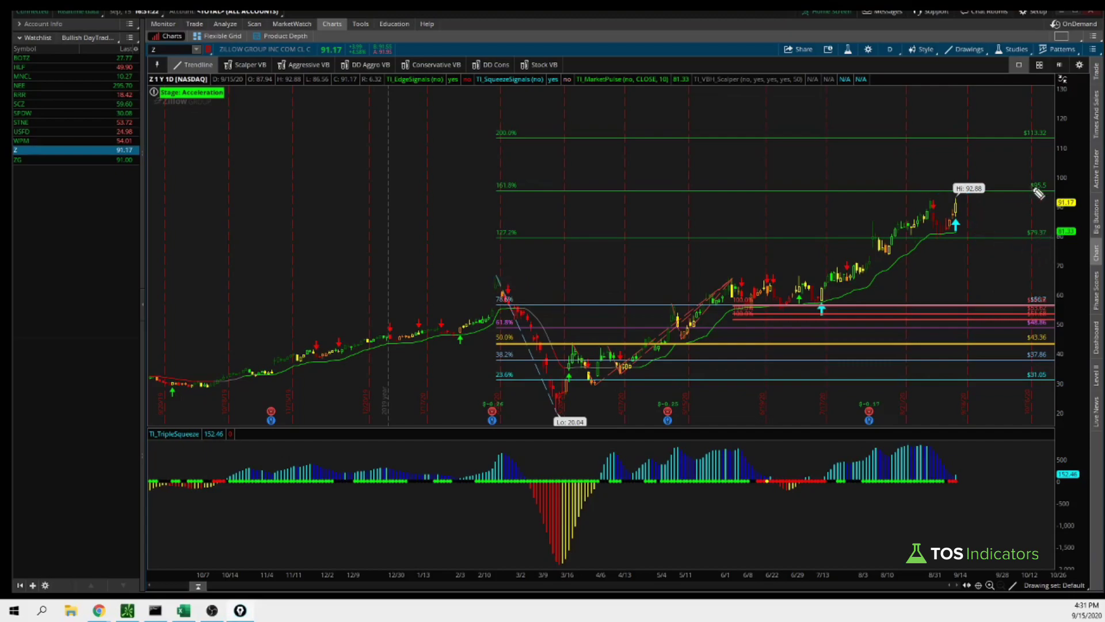
mouse_move(1062, 179)
mouse_down()
mouse_move(1030, 188)
mouse_move(1058, 196)
mouse_move(1057, 177)
mouse_up()
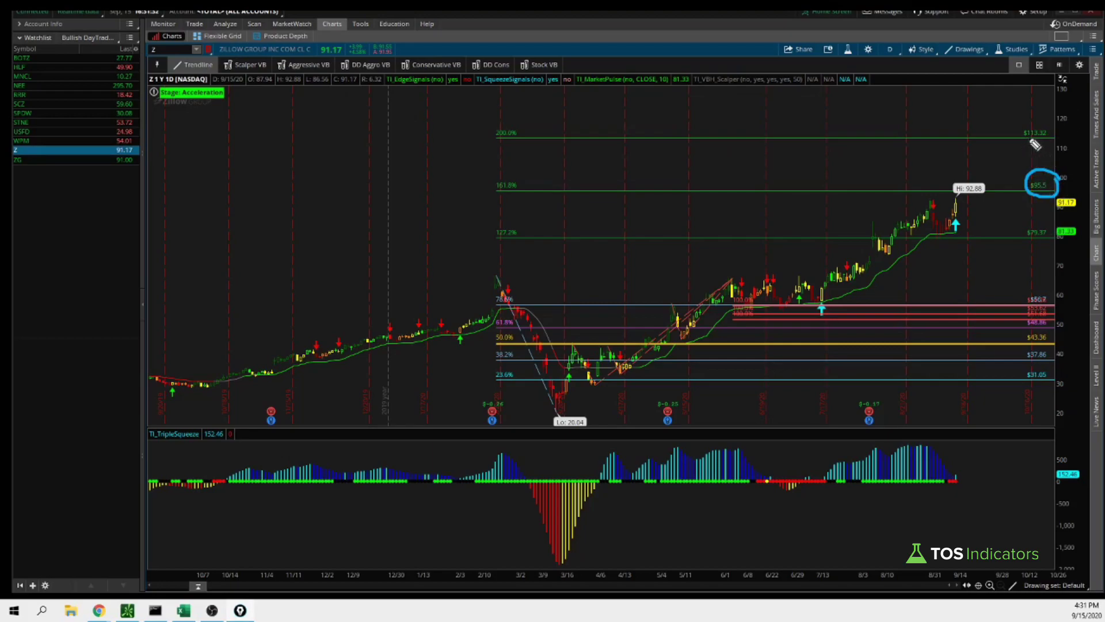
mouse_move(1016, 139)
mouse_down()
mouse_move(1048, 139)
mouse_move(1008, 144)
mouse_move(1053, 122)
mouse_up()
key(Escape)
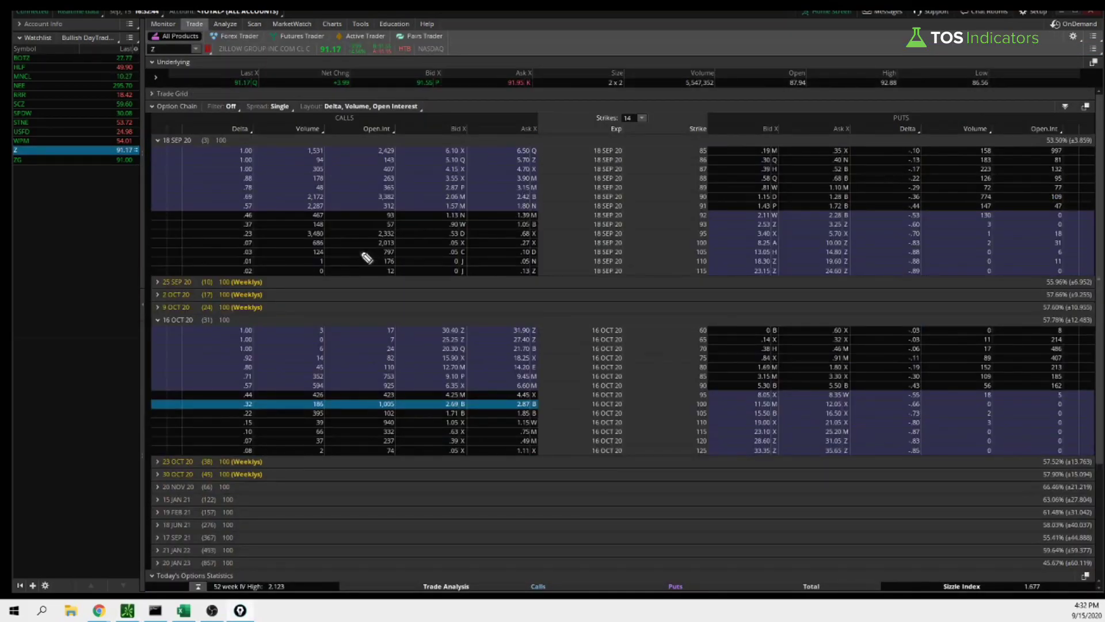
- Note the 95/100 strike open interest, then stage a buy 18 SEP 20 95/100 call vertical at .45
drag(194, 146, 206, 147)
mouse_move(368, 229)
mouse_down()
mouse_move(353, 245)
mouse_move(368, 248)
mouse_move(347, 236)
mouse_up()
mouse_move(403, 229)
mouse_down()
mouse_move(369, 228)
mouse_move(409, 257)
mouse_move(403, 230)
mouse_up()
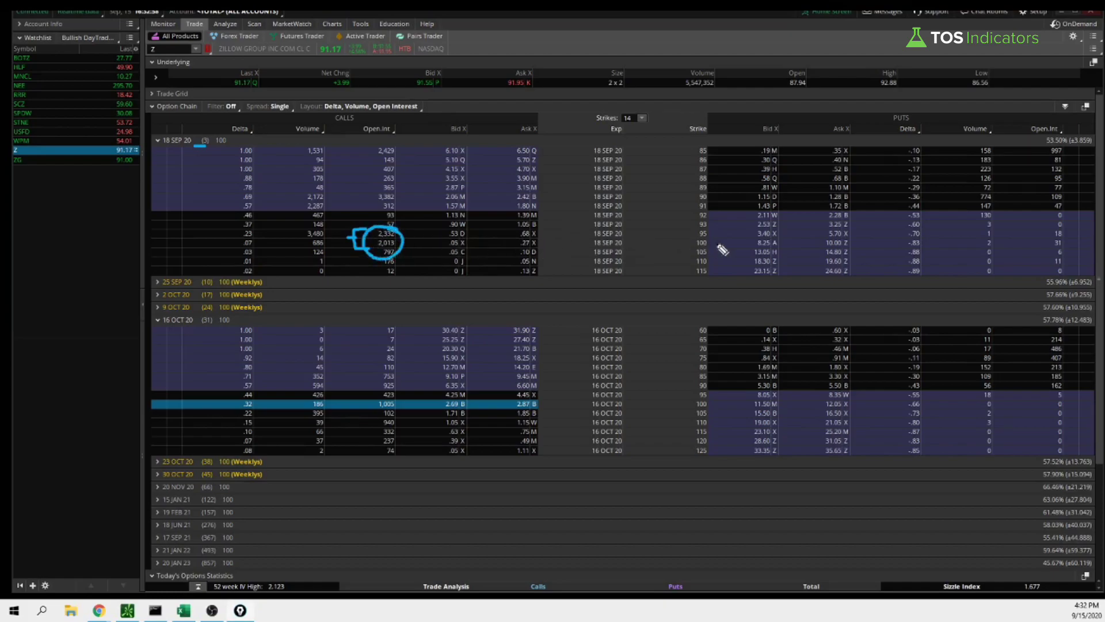
key(Escape)
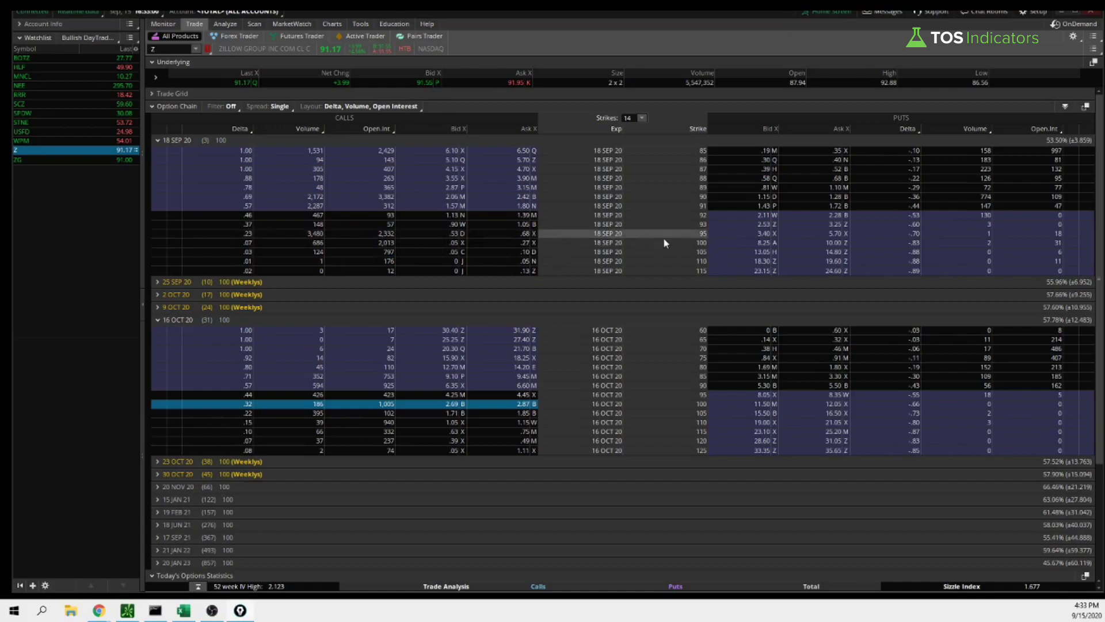
click(521, 234)
click(453, 244)
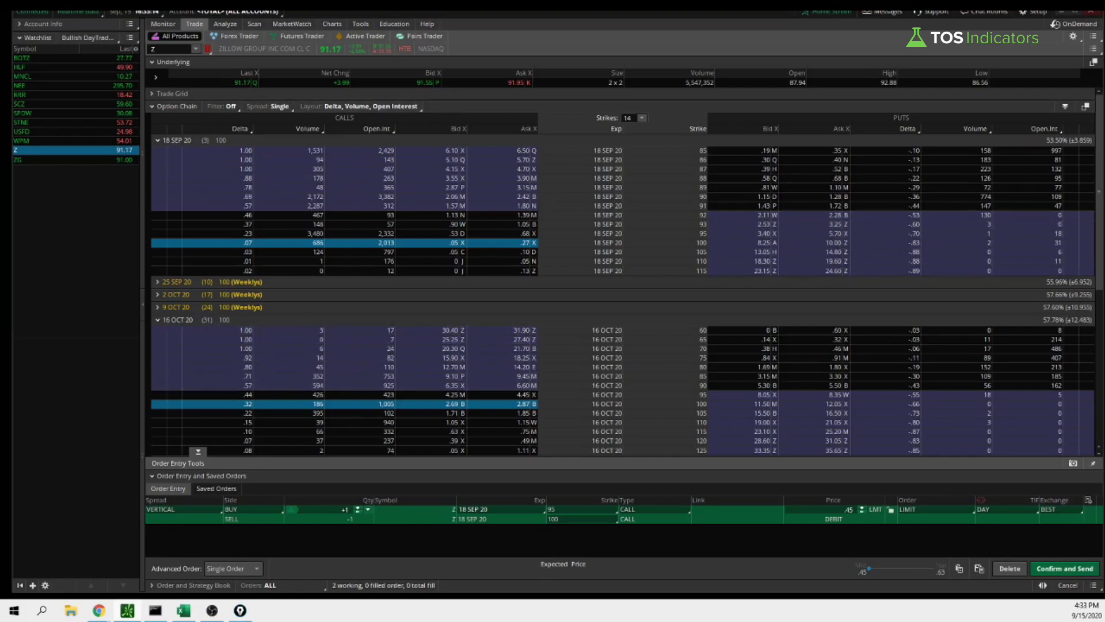
- Annotate the 1,005 open interest on the 16 OCT 20 100 call, then return to the Zillow chart
scroll(260, 374, down, 1)
scroll(260, 371, down, 1)
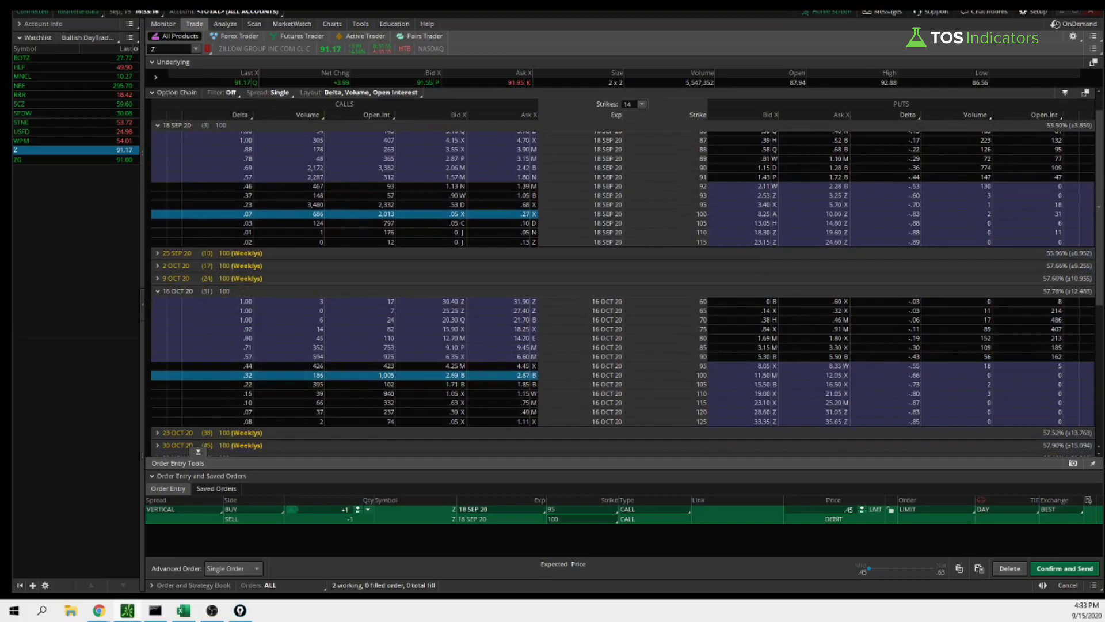
mouse_move(394, 368)
mouse_down()
mouse_move(375, 373)
mouse_move(381, 360)
mouse_up()
mouse_move(426, 320)
mouse_down()
mouse_move(406, 351)
mouse_move(418, 346)
mouse_up()
drag(572, 374, 599, 373)
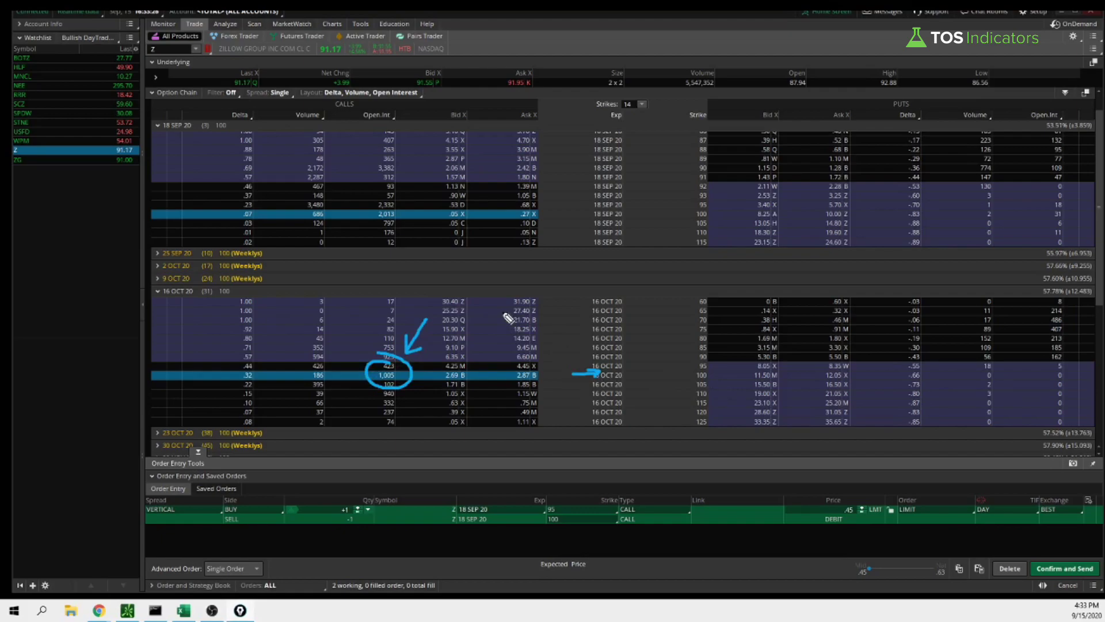
click(336, 23)
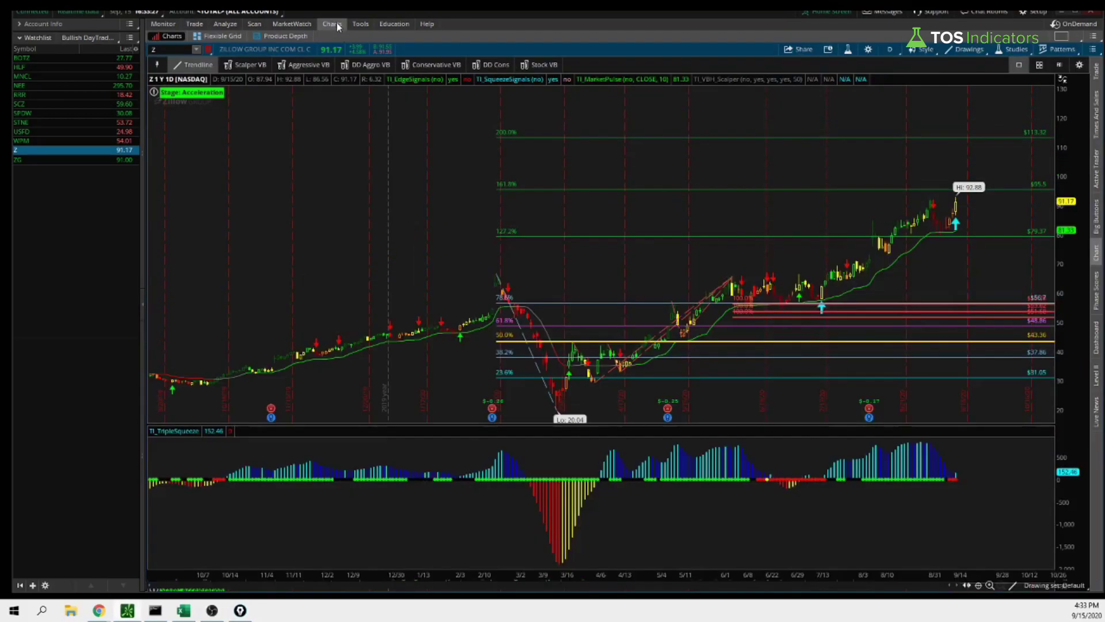
- Highlight Zillow's 18.19% short interest on Volatility Box, then return to thinkorswim
click(105, 611)
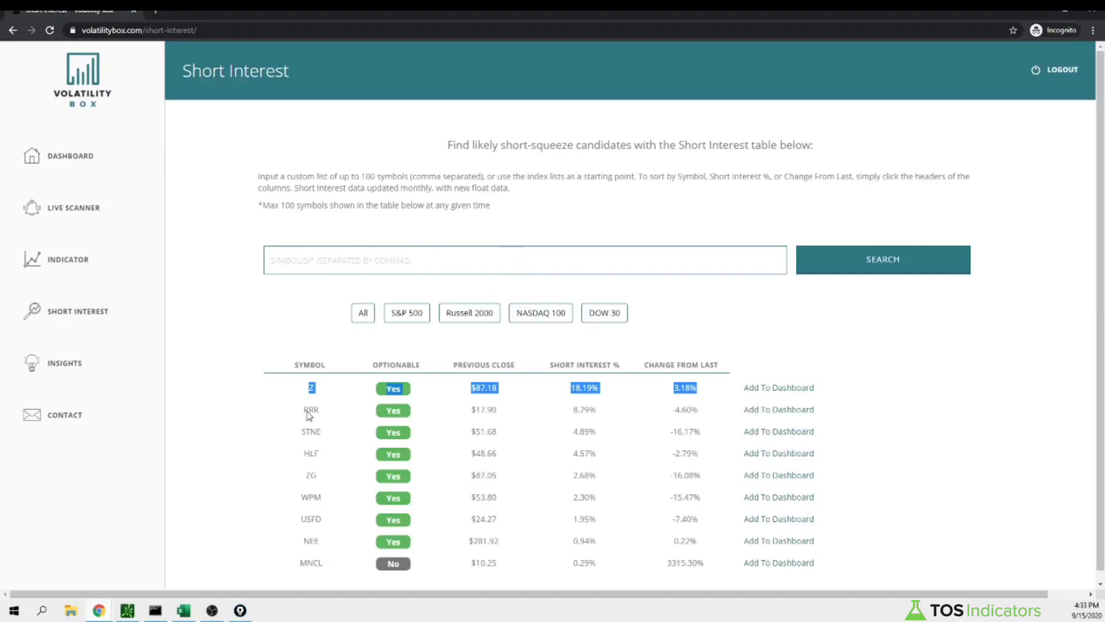
click(547, 392)
drag(567, 393, 603, 394)
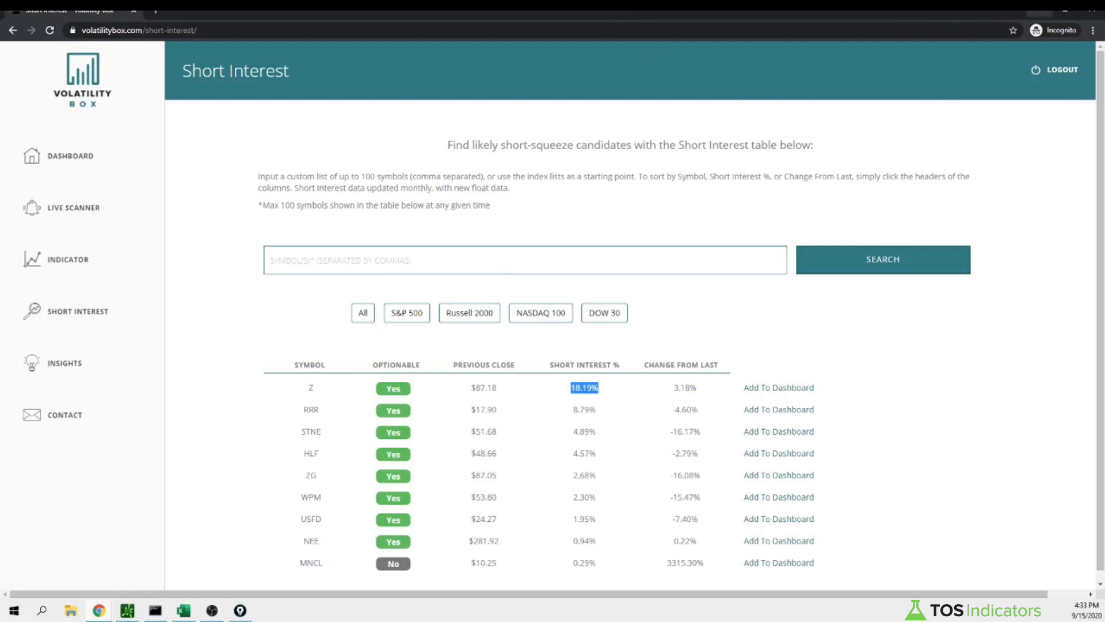
click(1039, 12)
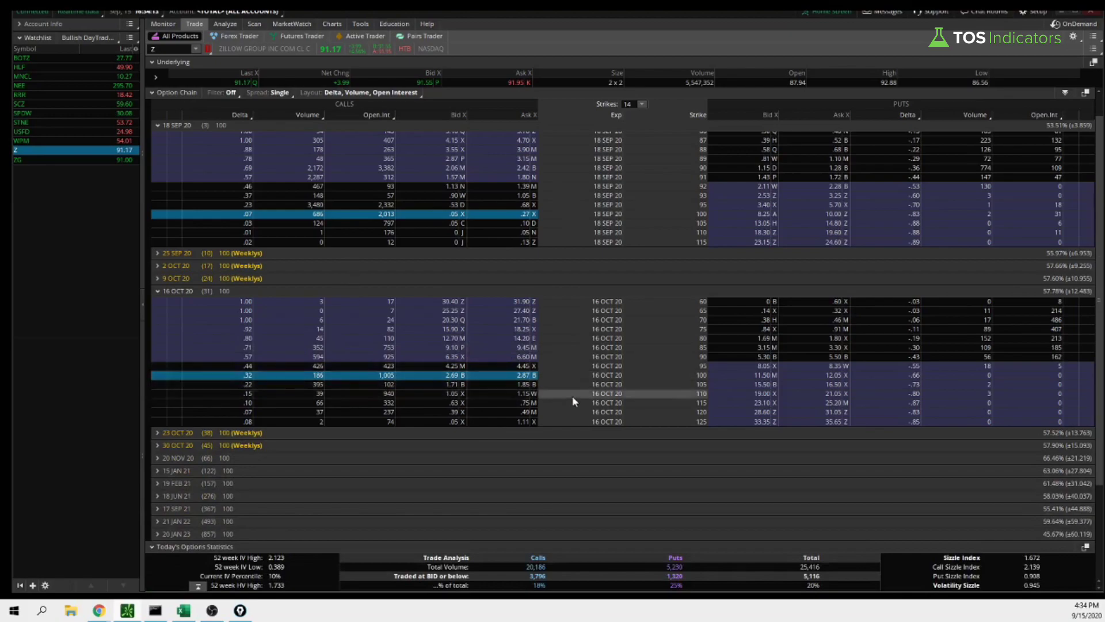
- Stage a 16 OCT 20 95/100 call vertical at 1.57 debit, expand 9 OCT 20, and collapse order entry
click(522, 367)
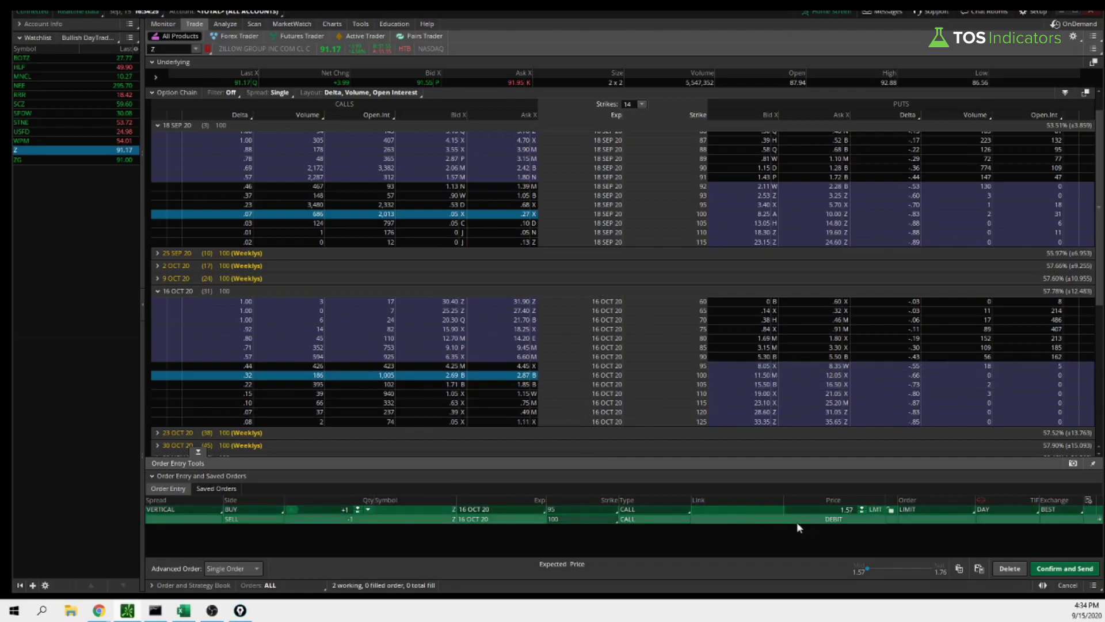
click(172, 279)
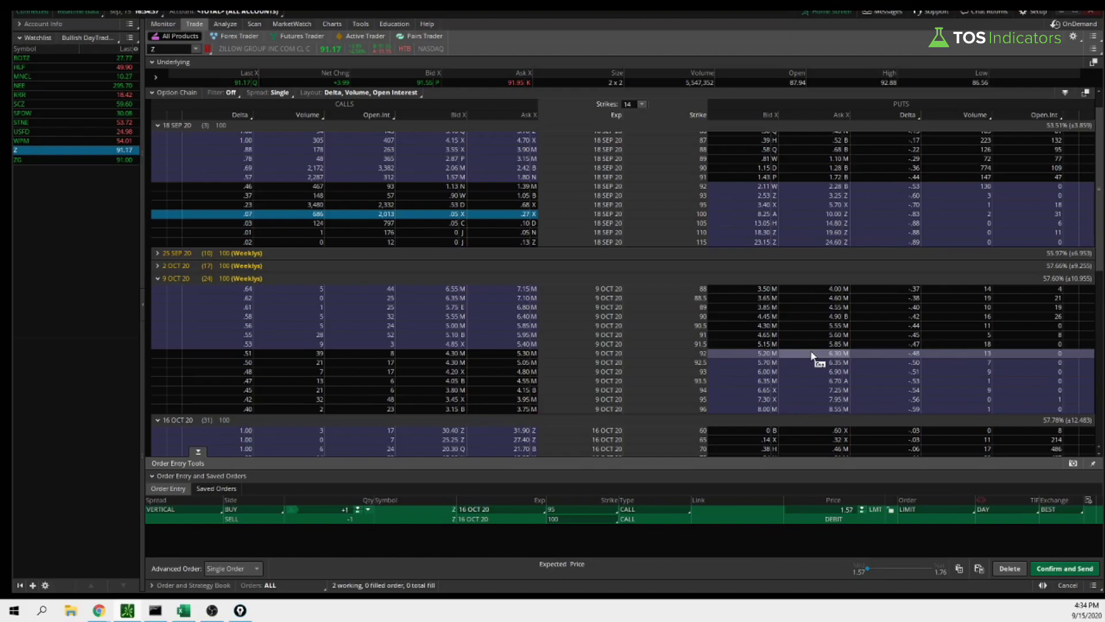
click(198, 451)
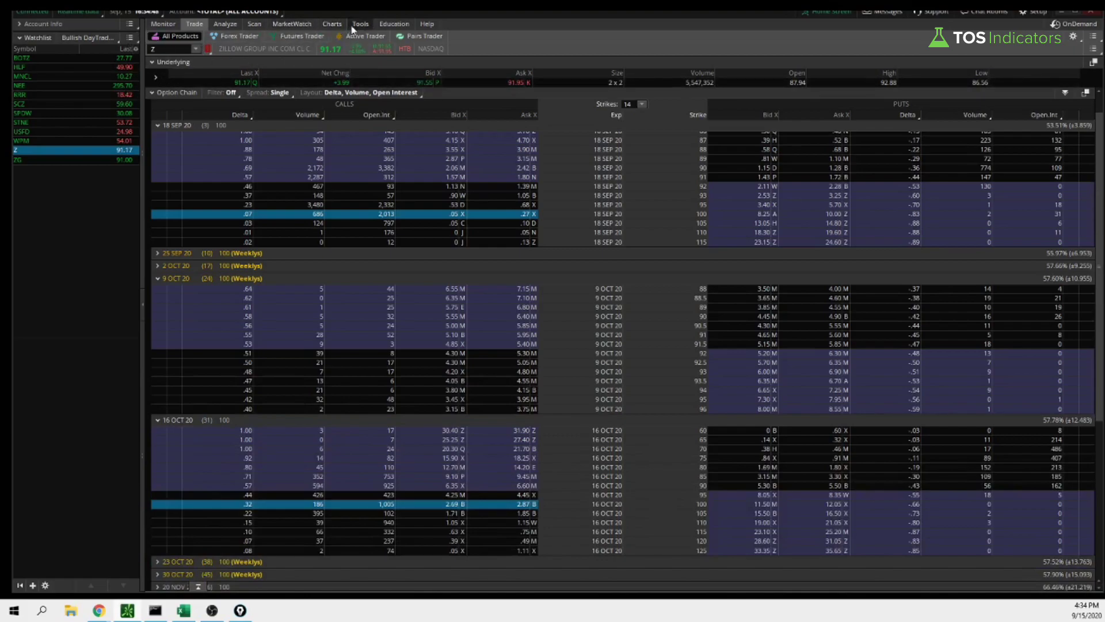
click(332, 24)
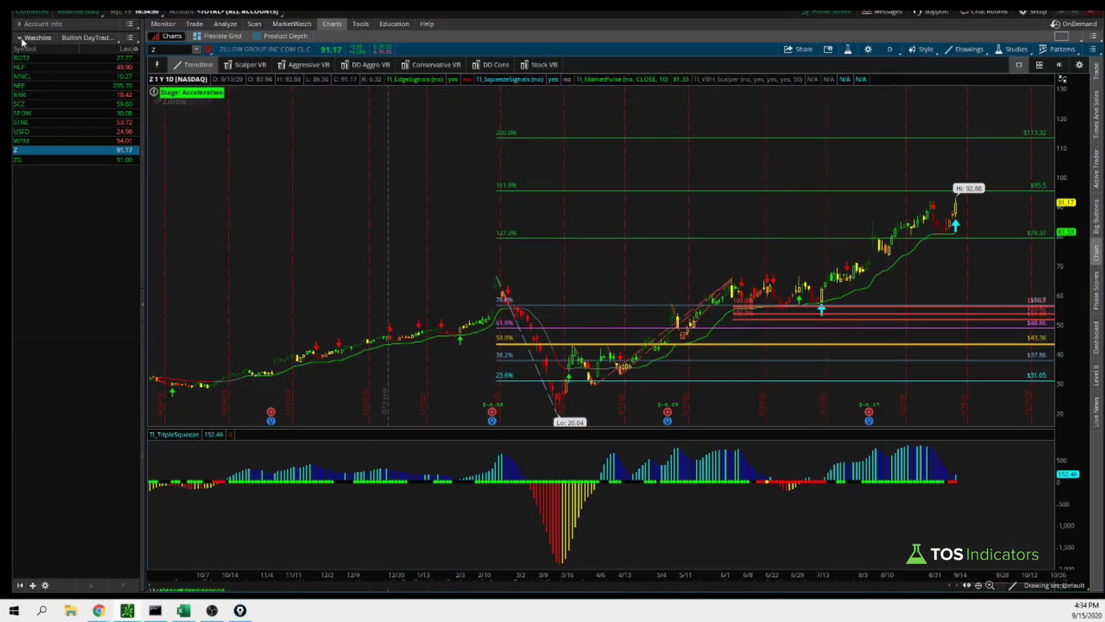